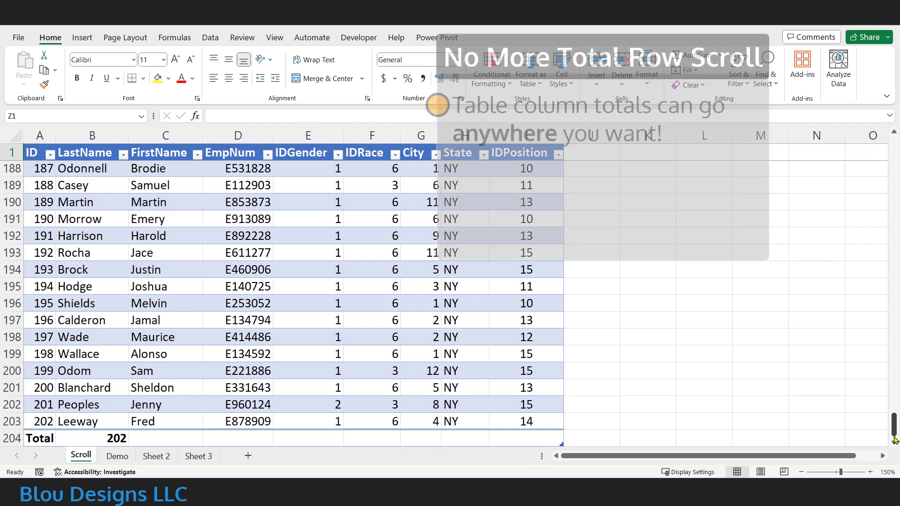
Step: Filter the IDGender column to show only value 1, so the Total recounts to 176
left_click(338, 154)
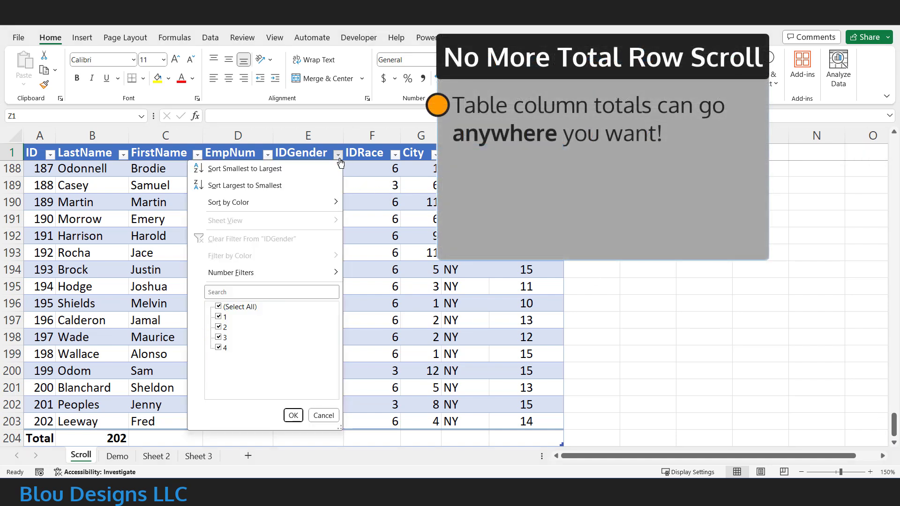
left_click(219, 308)
left_click(219, 316)
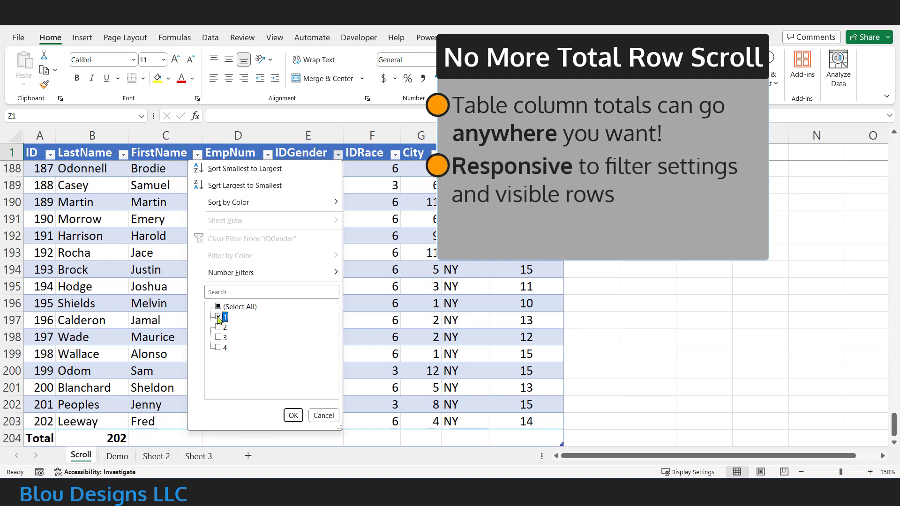
left_click(298, 416)
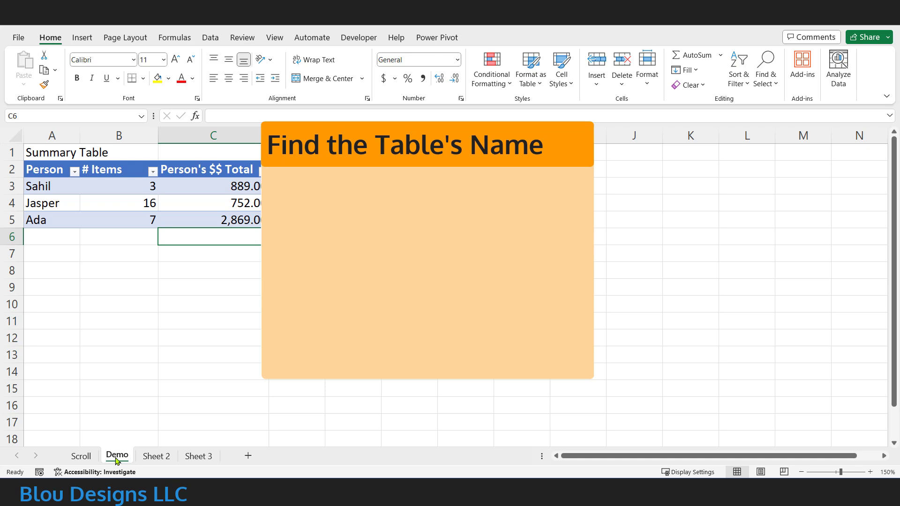
Step: Show the Navigation pane from the View tab and select myTable under the Demo sheet
left_click(283, 43)
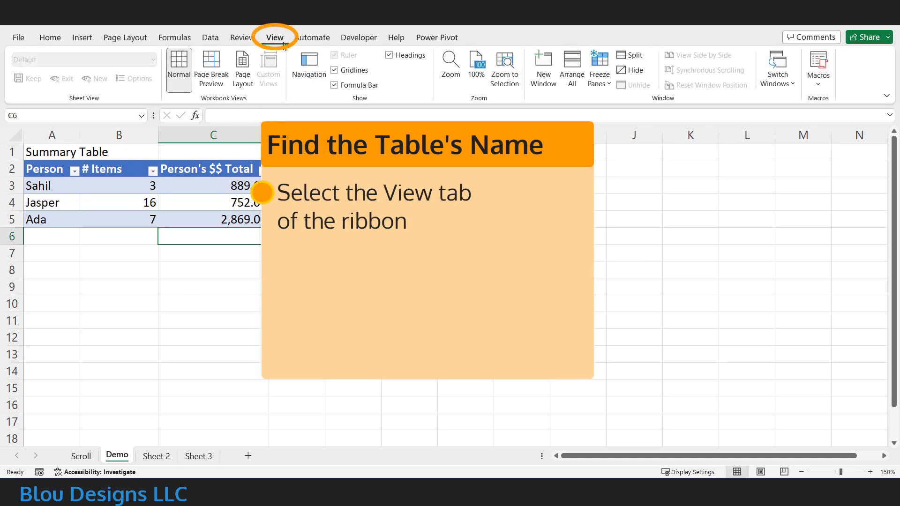
left_click(316, 82)
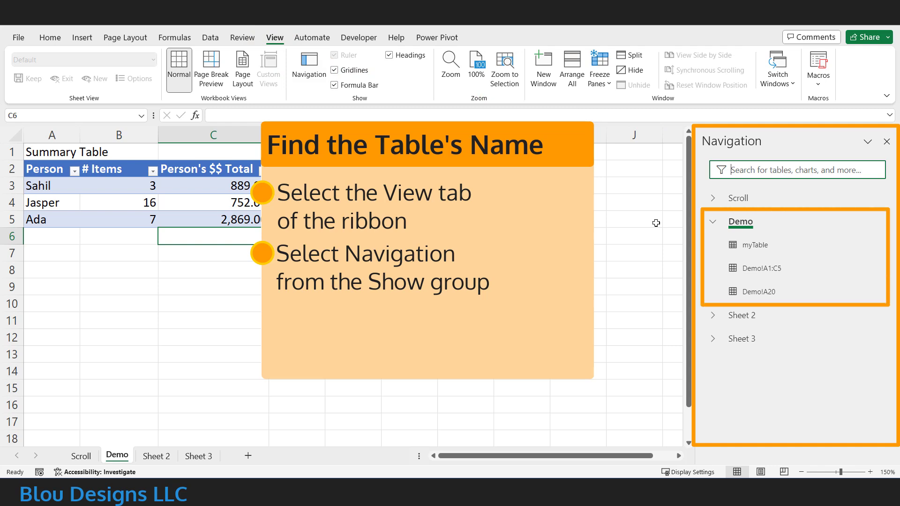
left_click(784, 246)
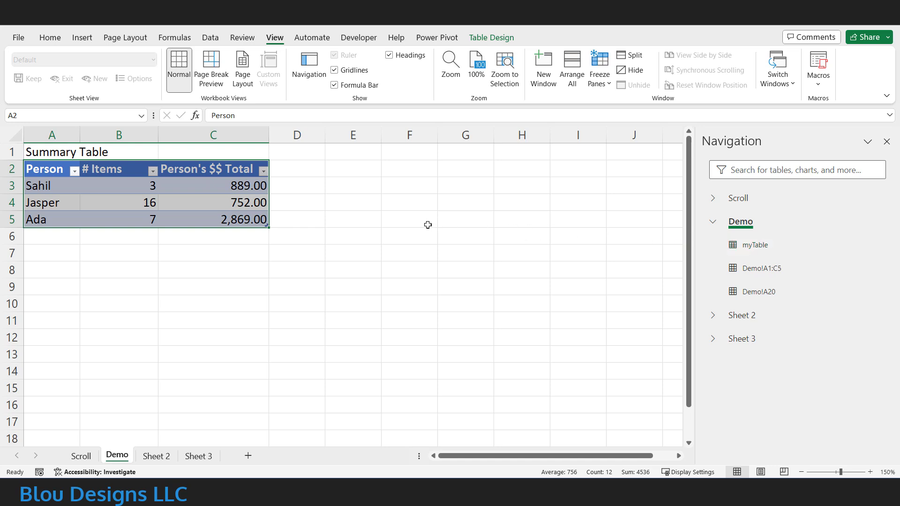
Step: Turn on myTable's Total Row, showing 4,510.00 under Person's $$ Total
left_click(249, 219)
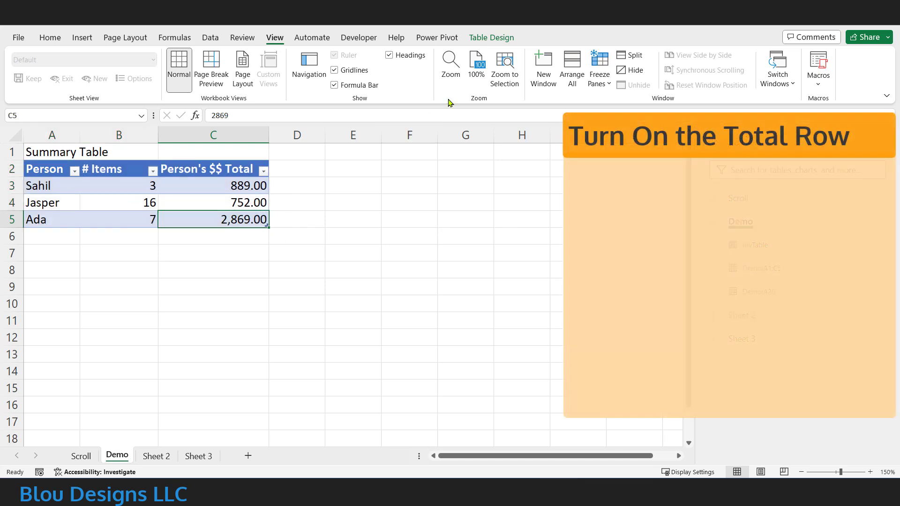
left_click(499, 42)
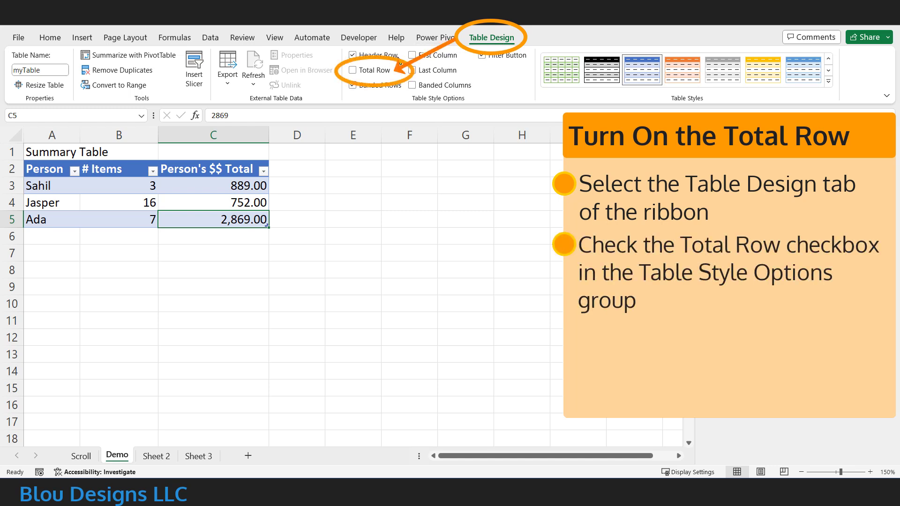
left_click(353, 71)
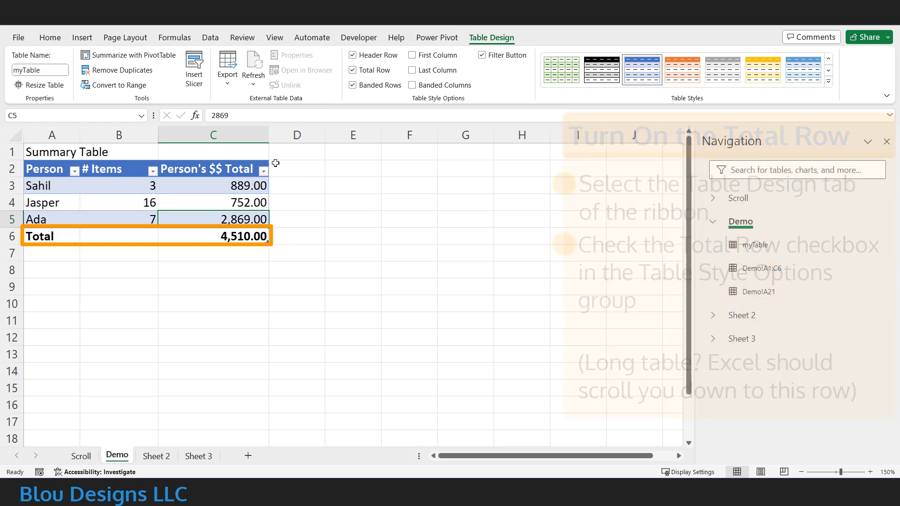
Step: Keep Sum as the C6 total and set the # Items total in B6 to Count, showing 3
left_click(258, 235)
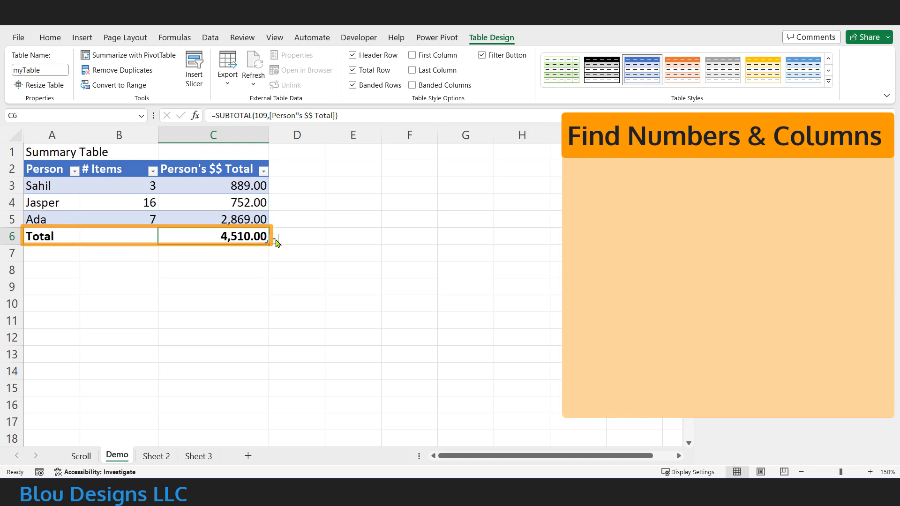
left_click(275, 240)
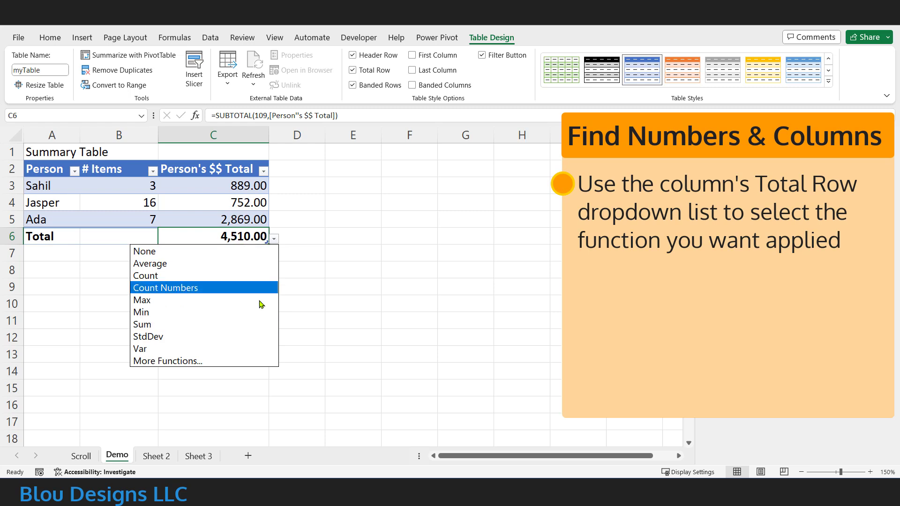
left_click(260, 324)
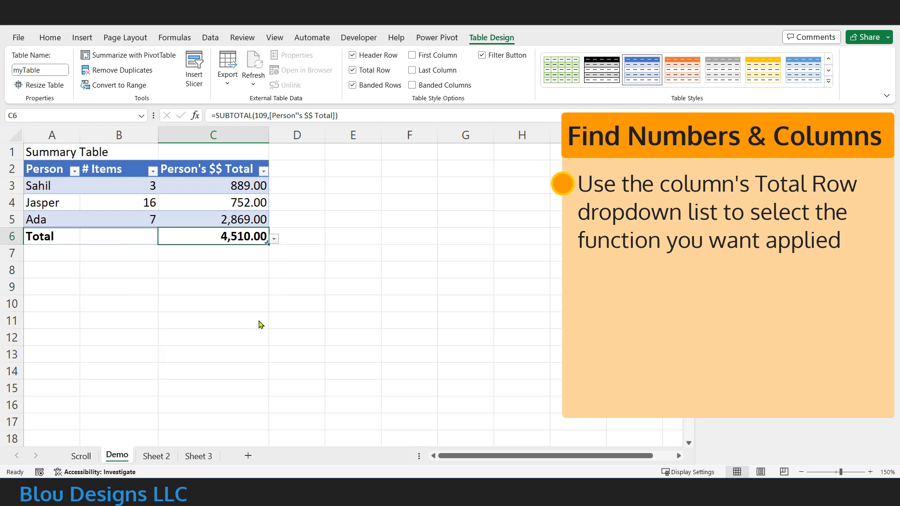
left_click(144, 236)
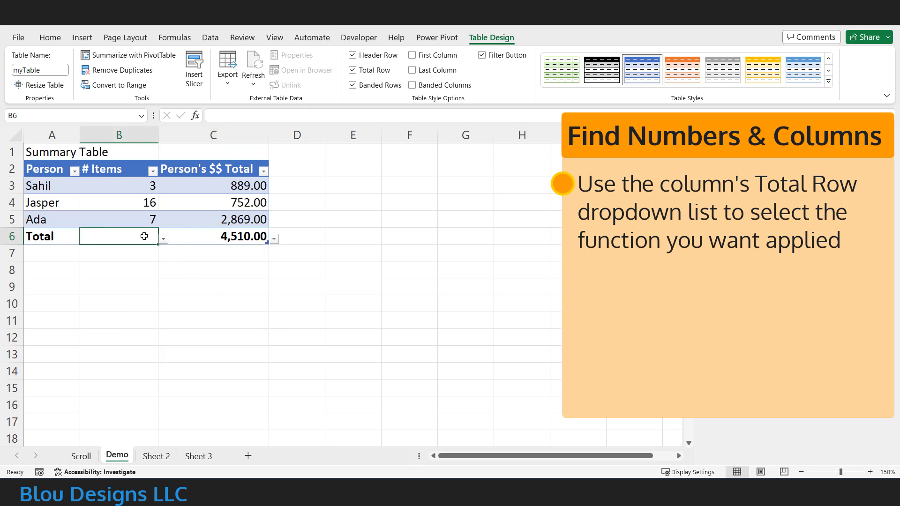
left_click(164, 240)
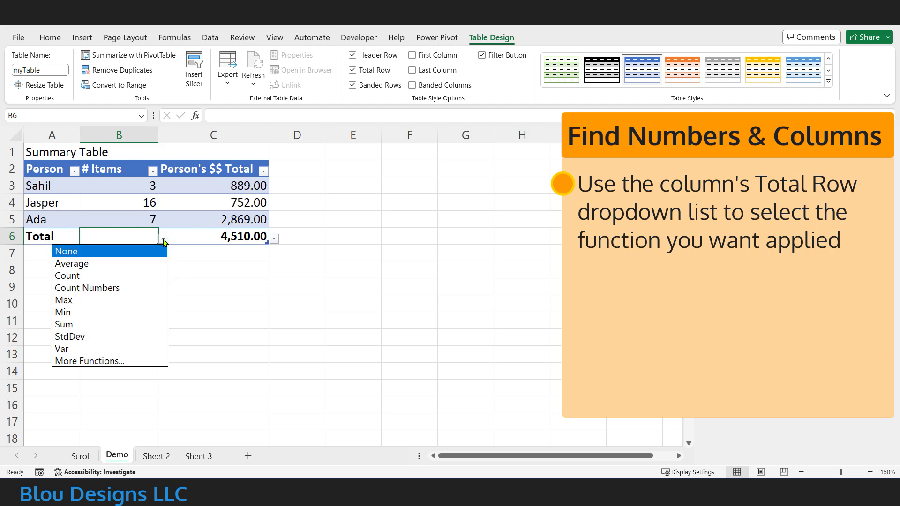
left_click(144, 276)
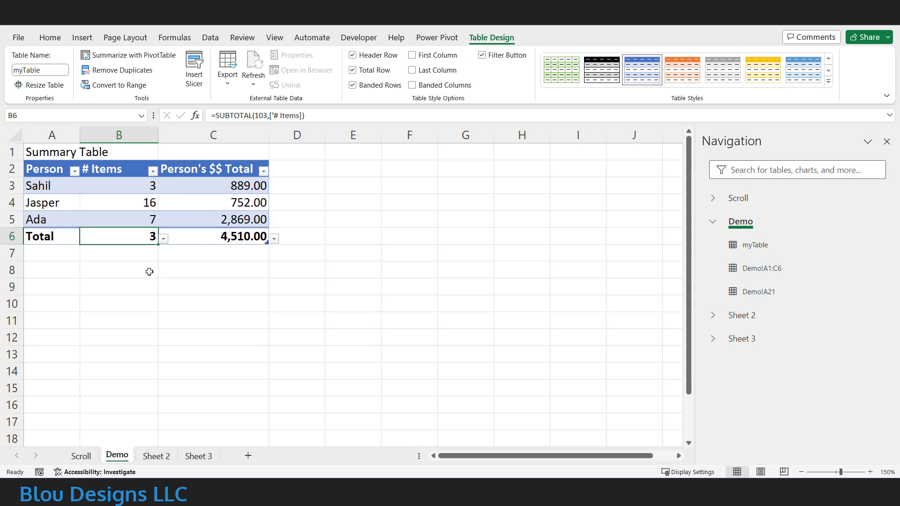
Step: Uncheck Total Row so myTable ends at row 5 again
left_click(353, 71)
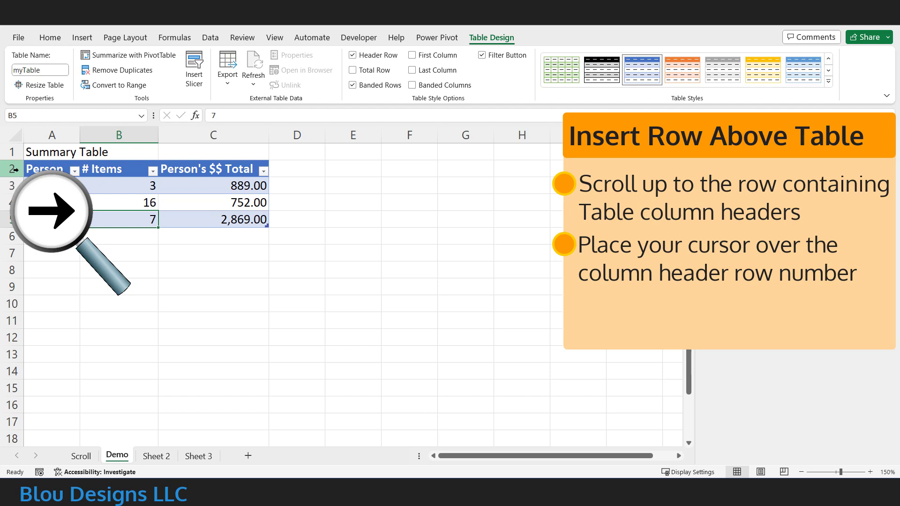
Step: Insert blank rows at rows 2 and 3, pushing myTable's headers down to row 4
right_click(17, 170)
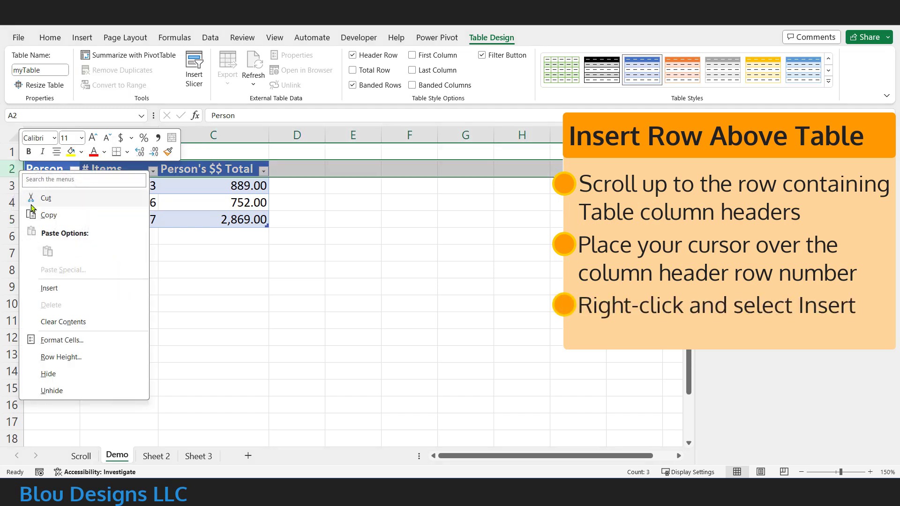
left_click(109, 290)
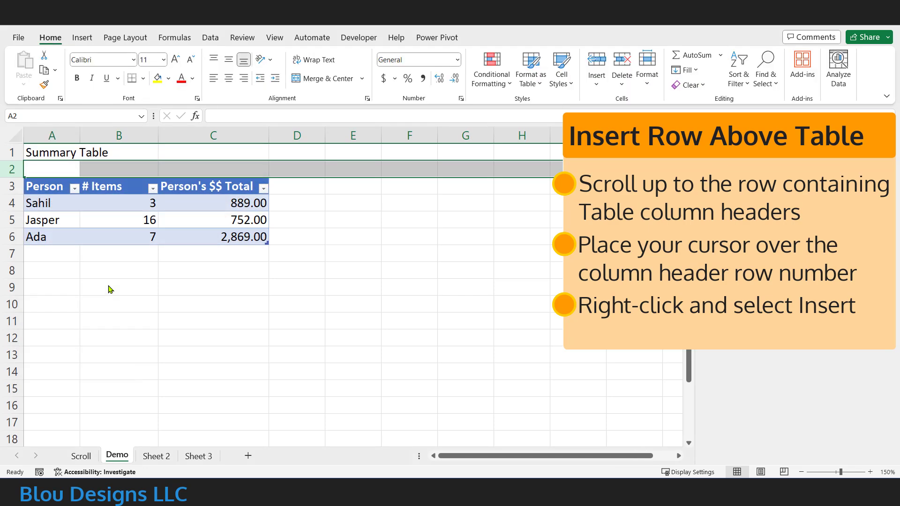
right_click(11, 187)
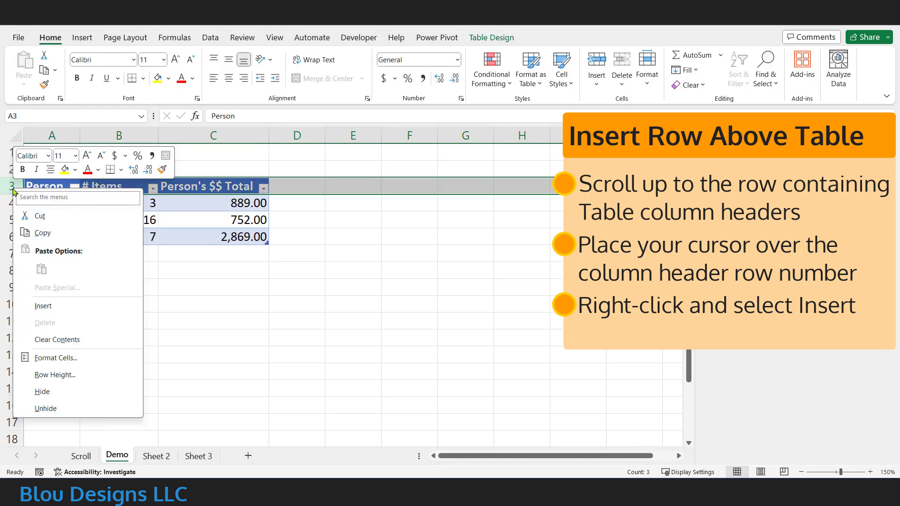
left_click(123, 306)
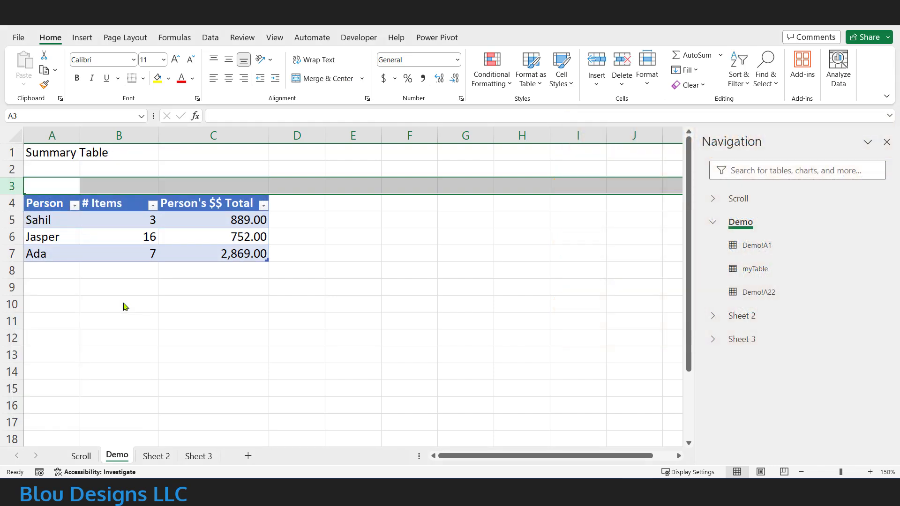
left_click(126, 186)
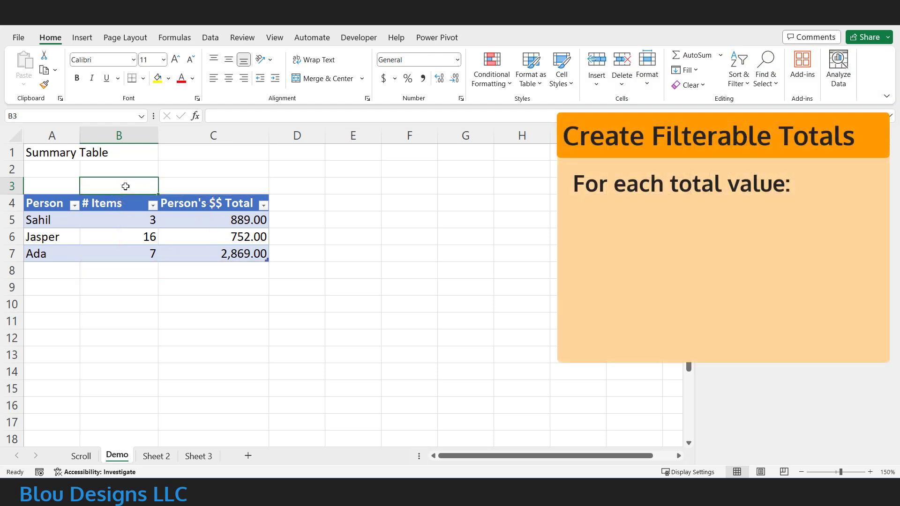
Step: Enter =SUBTOTAL(103, myTable['# Items]) in B3 to count the items, giving 3
type("=")
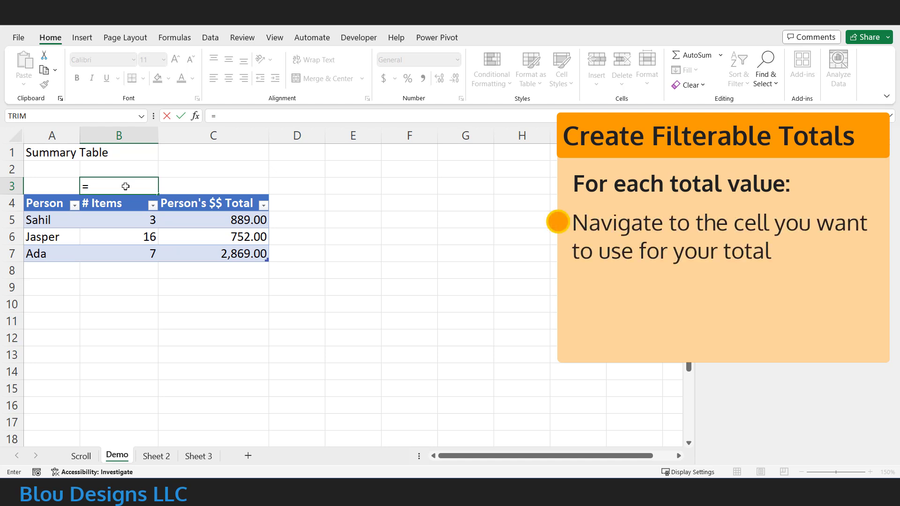
type("SUBTOTAL(")
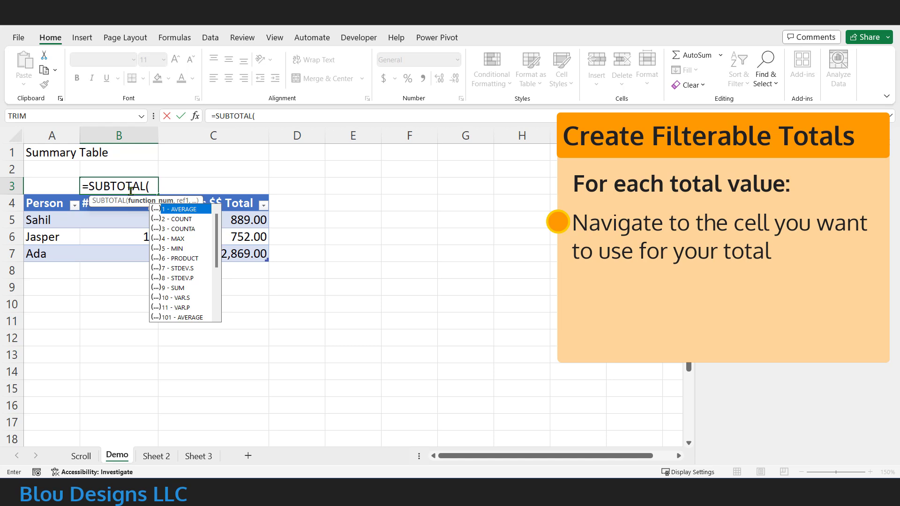
left_click_drag(217, 232, 218, 280)
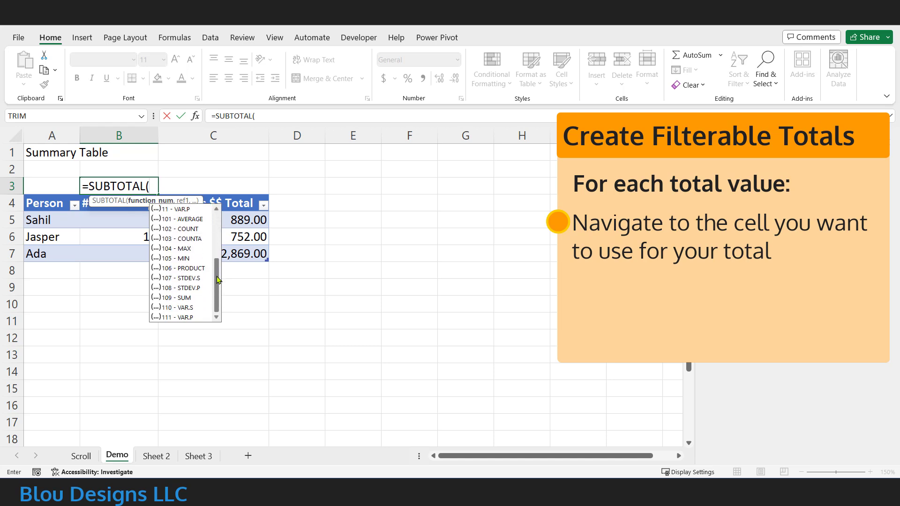
double_click(198, 241)
type(", ")
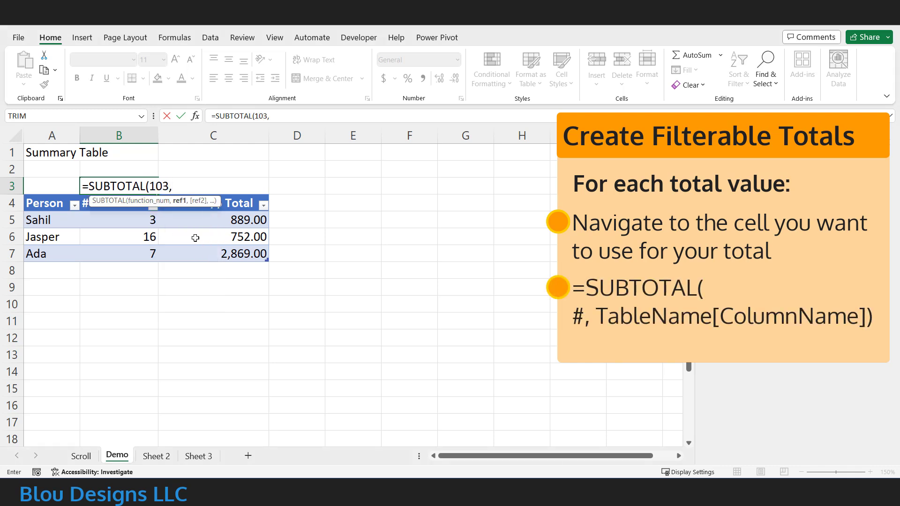
type("myTable['# Items])")
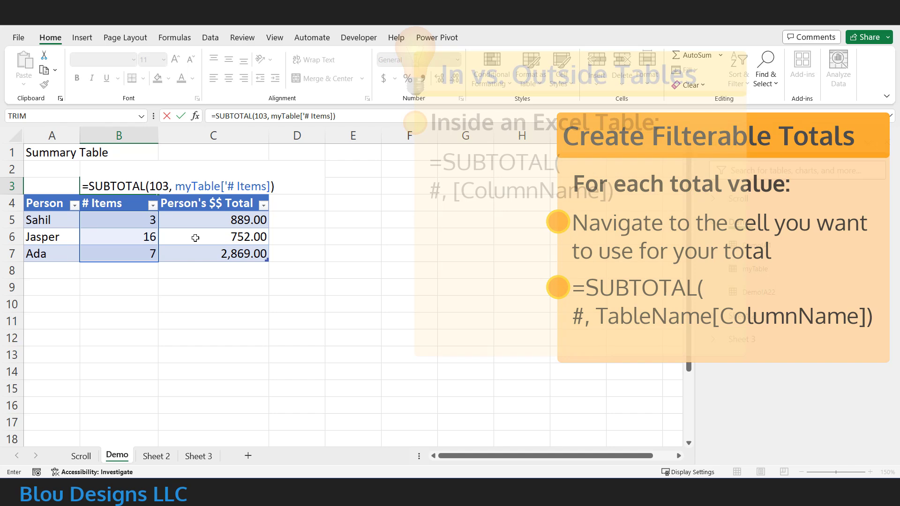
key("Return")
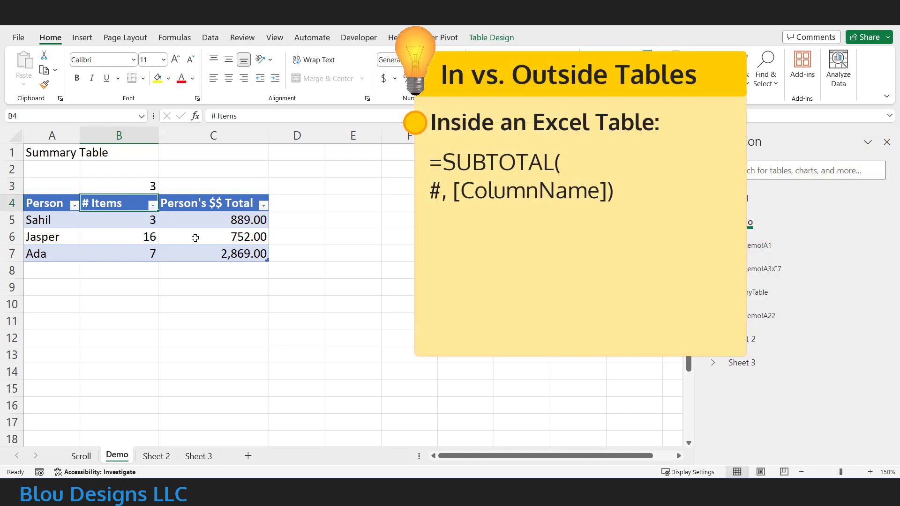
Step: Enter the SUBTOTAL(109) sum of Person's $$ Total in C3, giving 4510
left_click(224, 186)
type("=SUBTOTAL(109, myTable[Person''s $$ Total])")
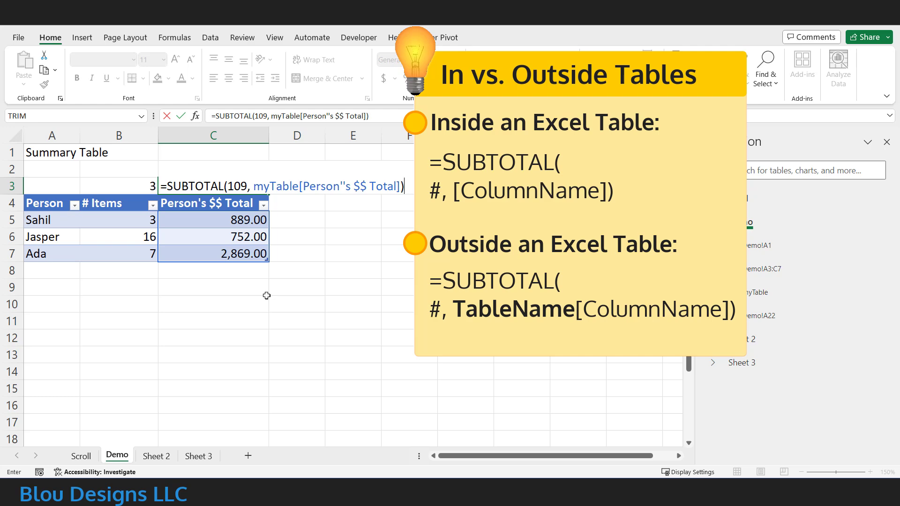
key("Return")
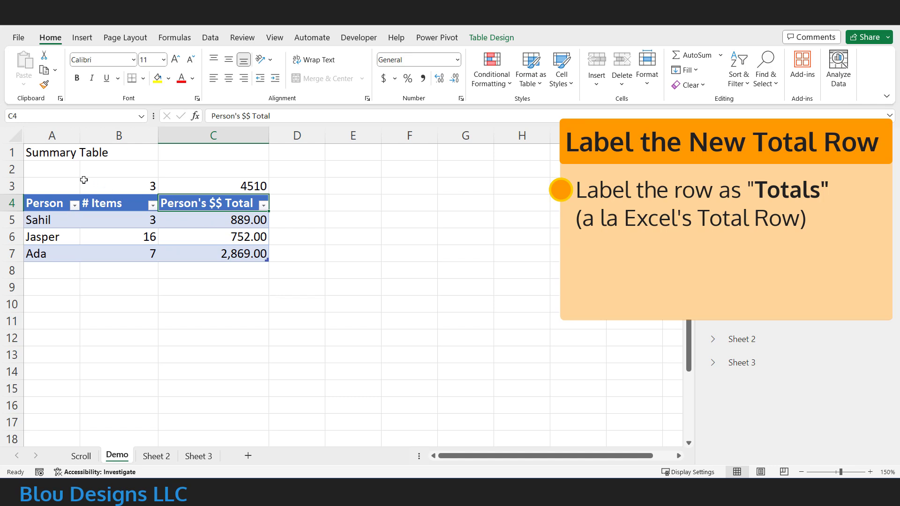
Step: Label cell A3 'Total' in bold
left_click(63, 186)
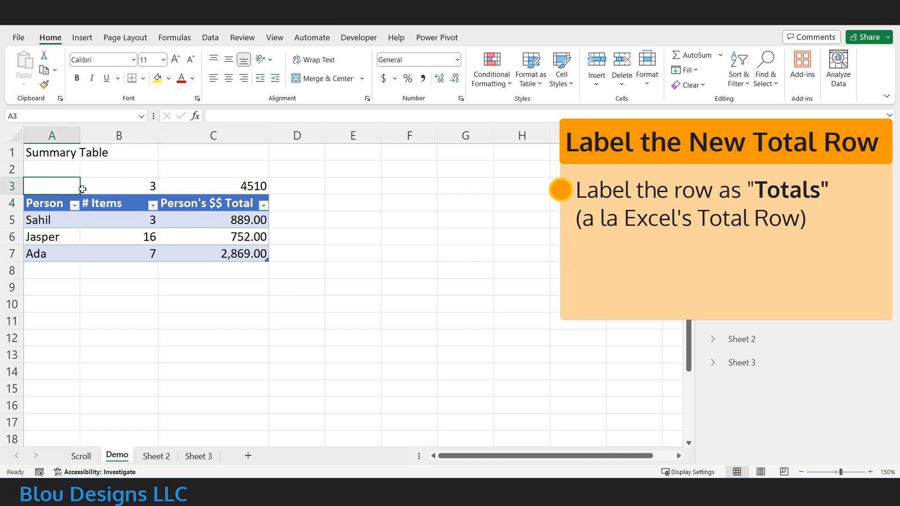
type("Total")
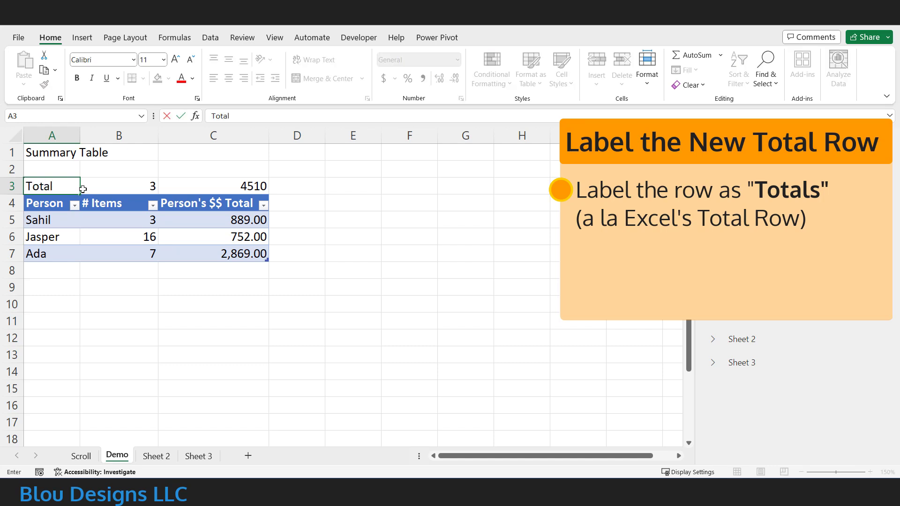
key("Return")
key("Up")
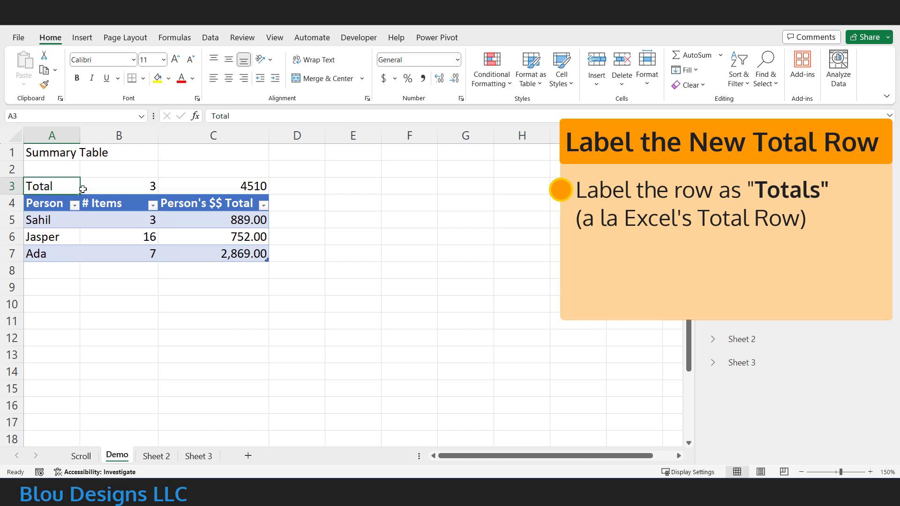
key("ctrl+b")
Step: Add bold notes 'CountA**' in B2 and 'Sum**' in C2
key("Right")
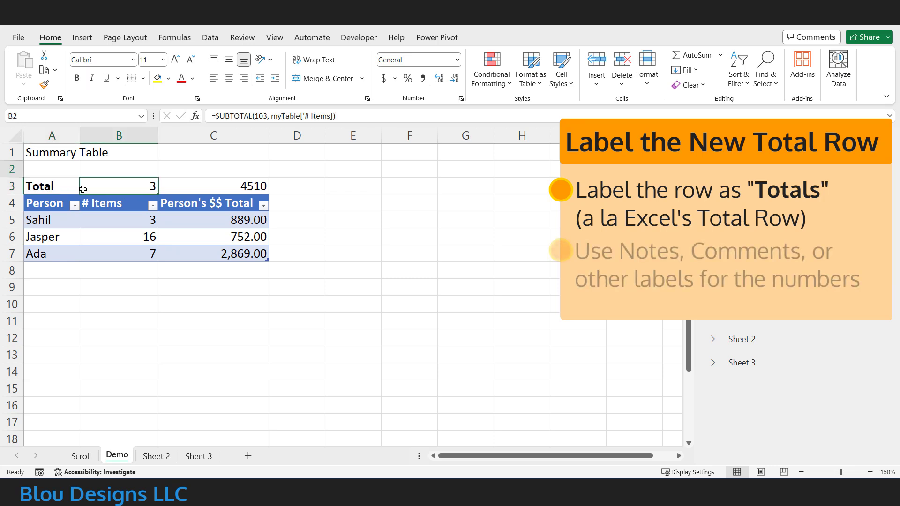
key("Up")
type("CountA**")
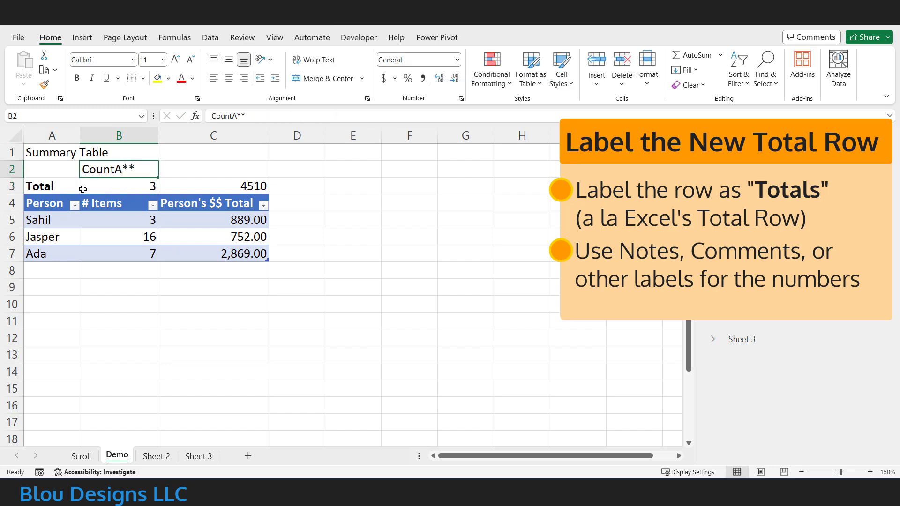
key("ctrl+b")
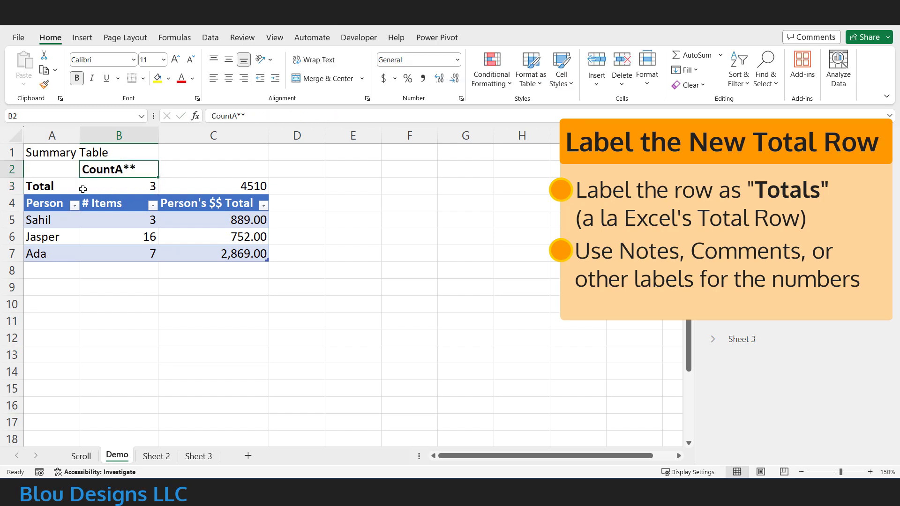
key("Right")
type("Sum**")
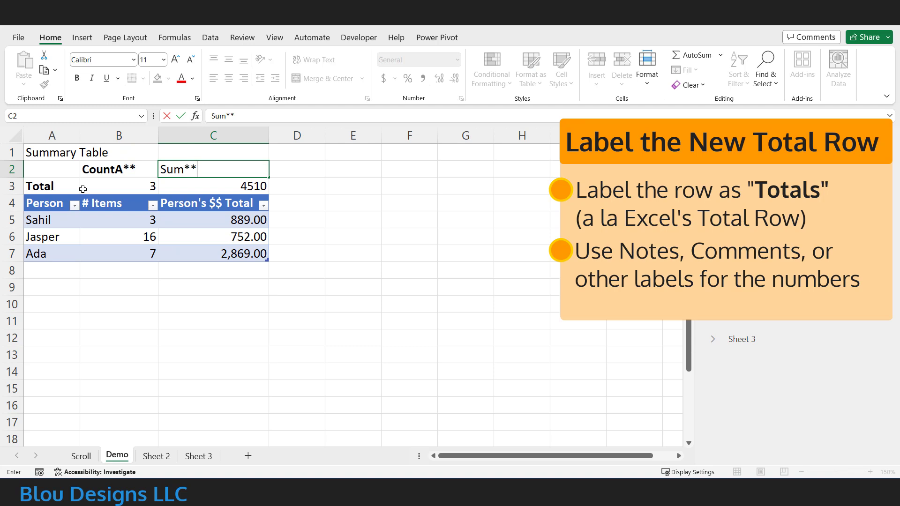
key("Return")
key("Up")
key("ctrl+b")
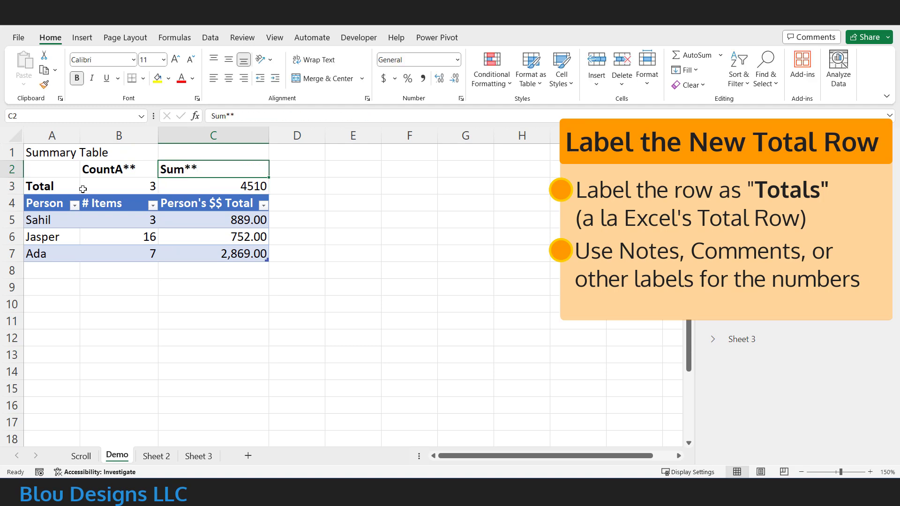
Step: Add the bold footnote '**calculated from filtered rows' in D2
key("Right")
type("**calculate")
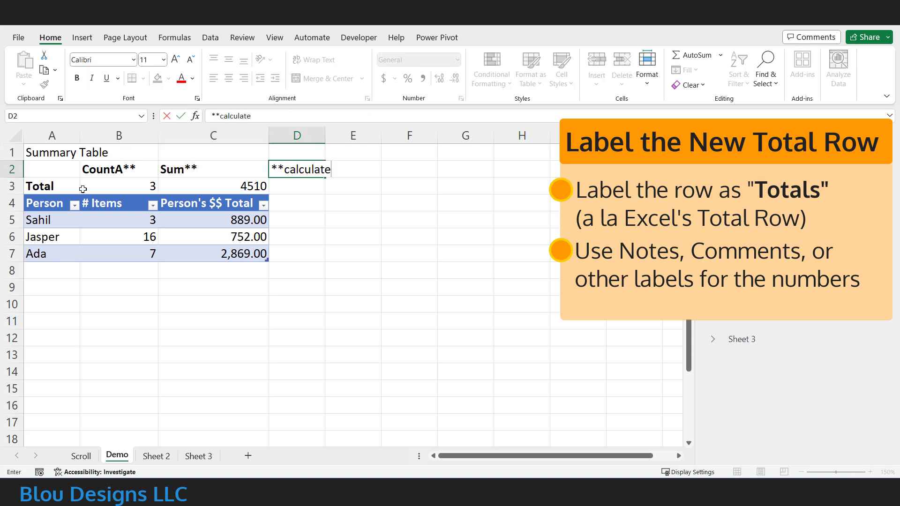
type("d from filtered row")
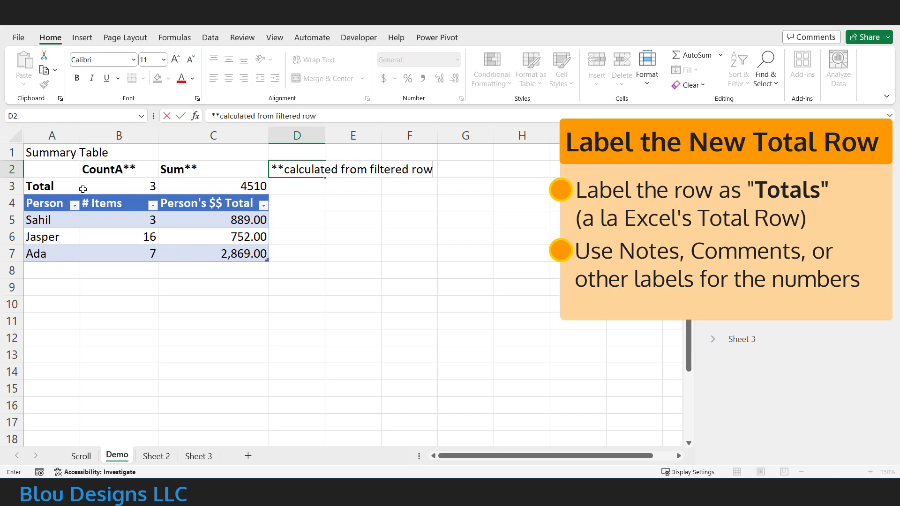
type("s")
key("Return")
key("Up")
key("ctrl+b")
left_click(306, 187)
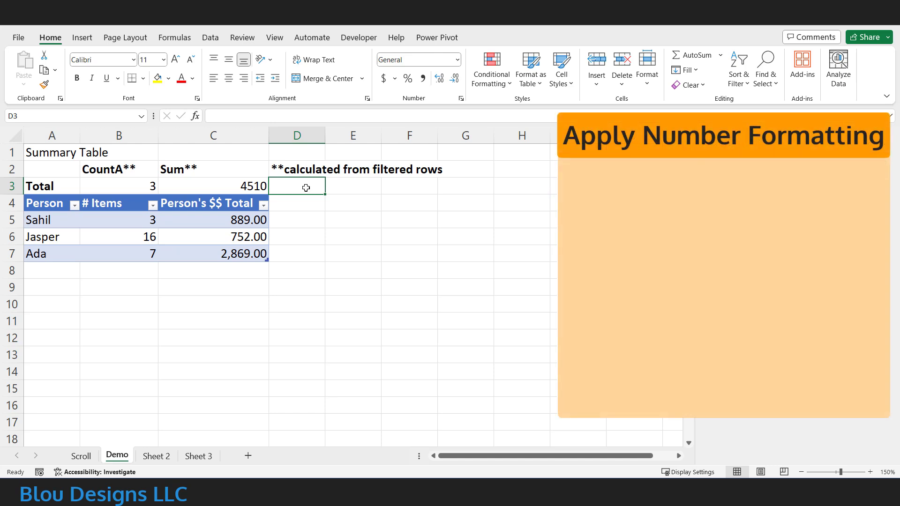
Step: Format C3 as Number with a thousands separator, displaying 4,510.00
right_click(257, 191)
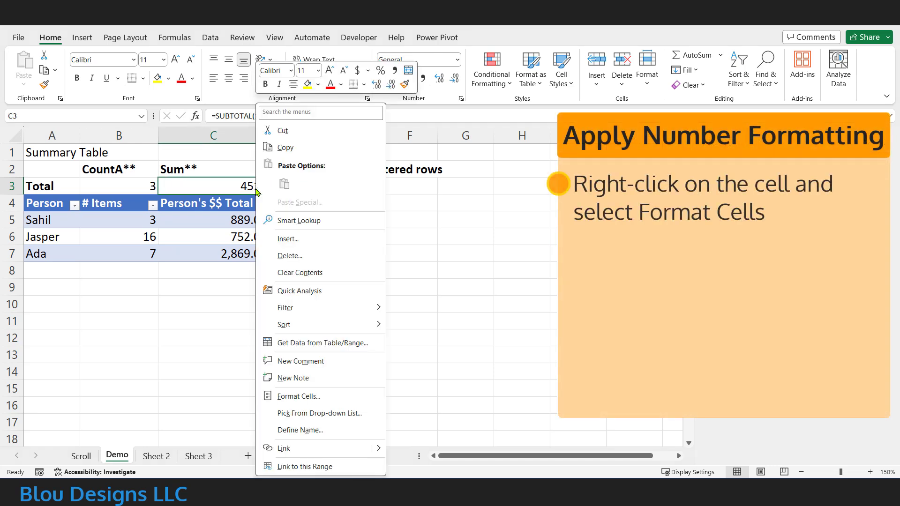
left_click(369, 396)
left_click(280, 244)
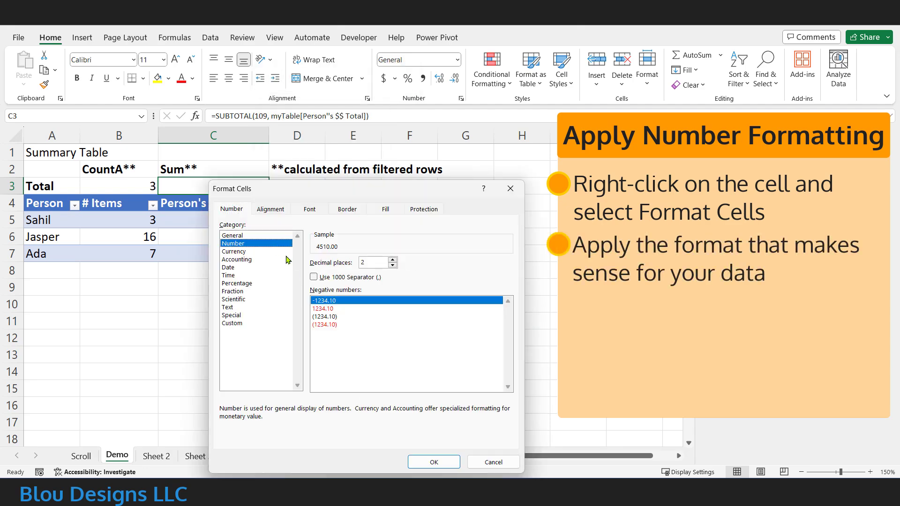
left_click(313, 277)
left_click(438, 462)
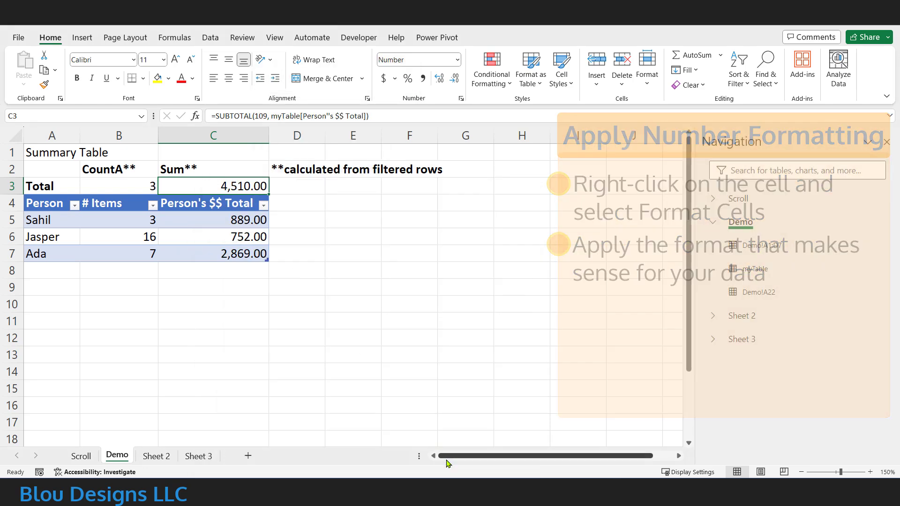
left_click(74, 205)
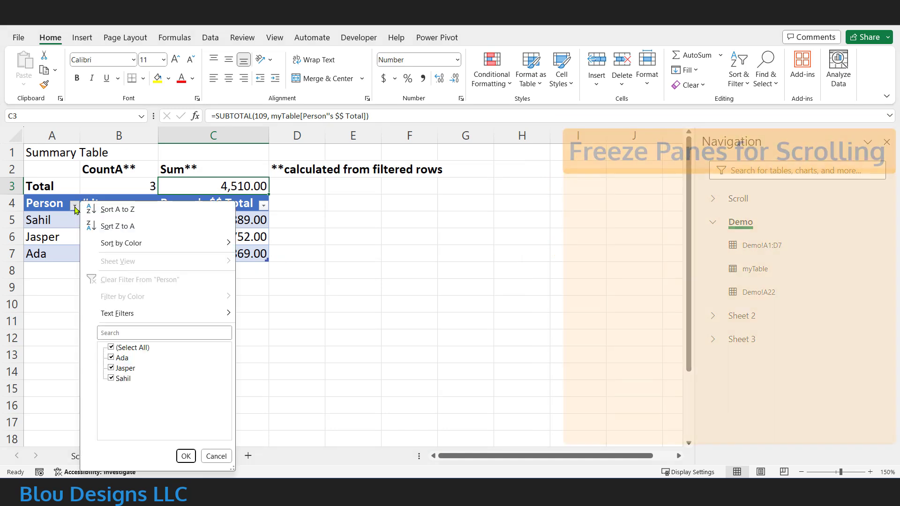
left_click(111, 379)
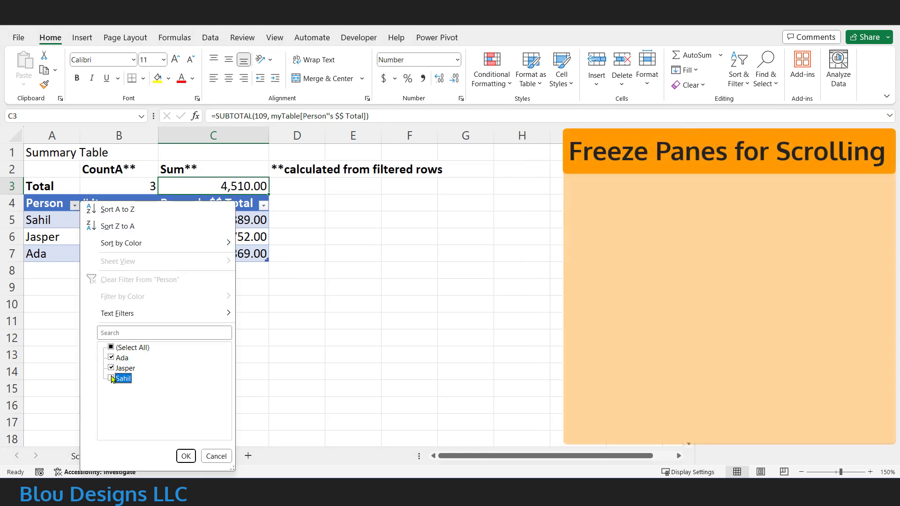
left_click(185, 456)
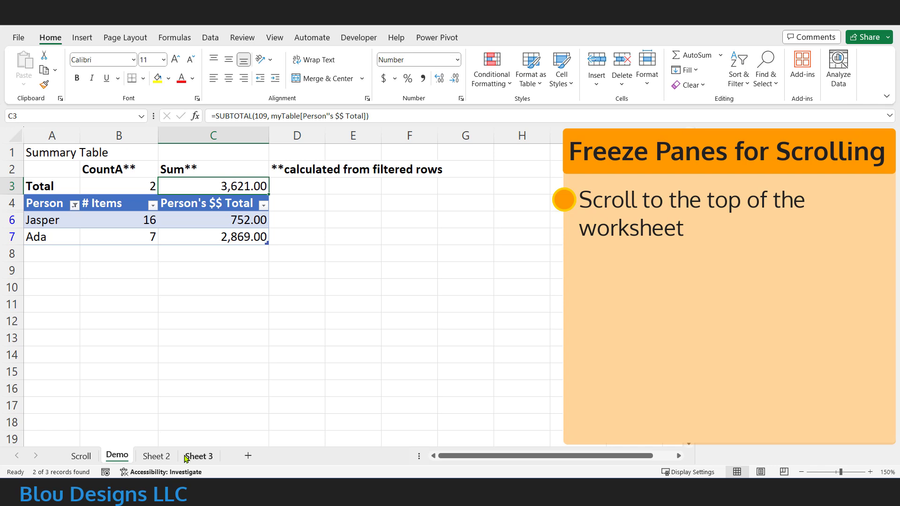
left_click(74, 205)
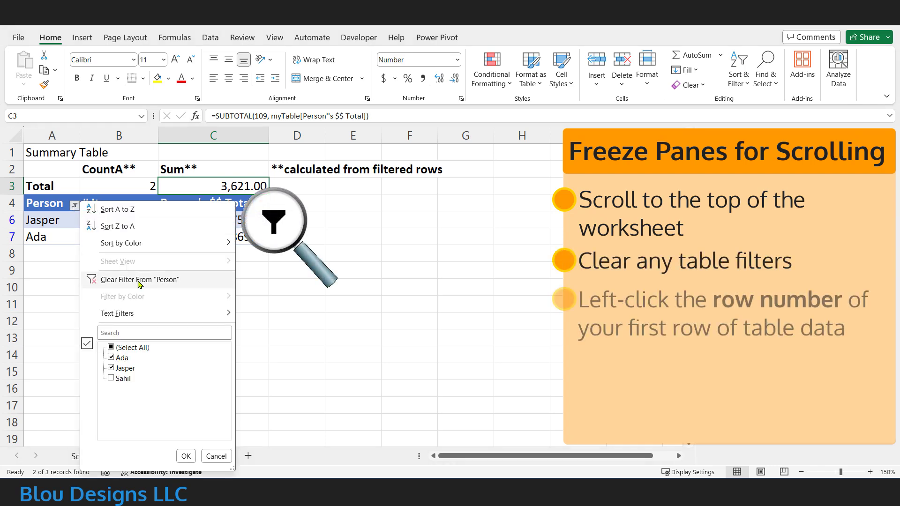
left_click(187, 284)
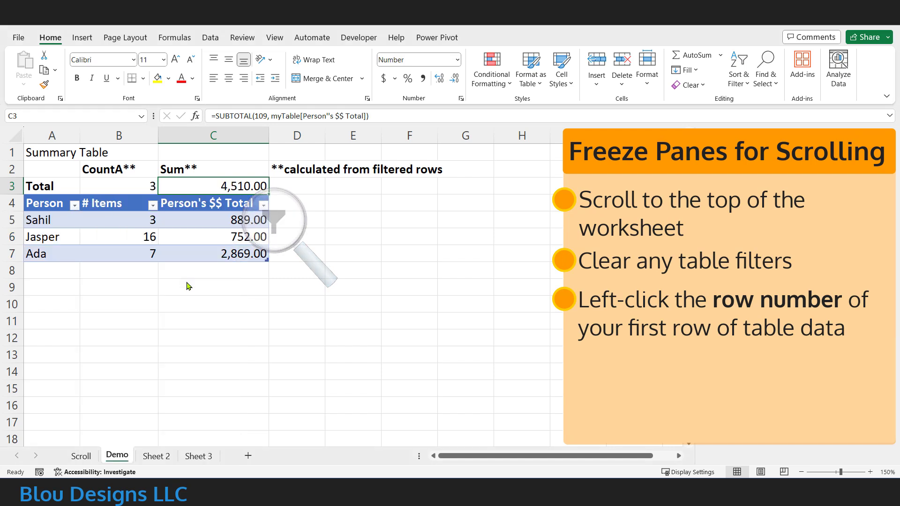
Step: Freeze panes above row 5, then scroll down to confirm rows 1–4 stay visible
left_click(13, 219)
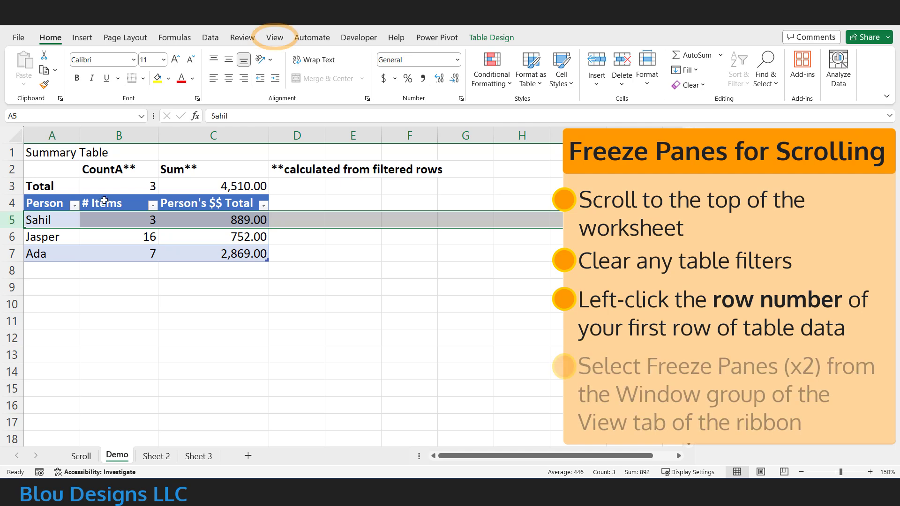
left_click(276, 40)
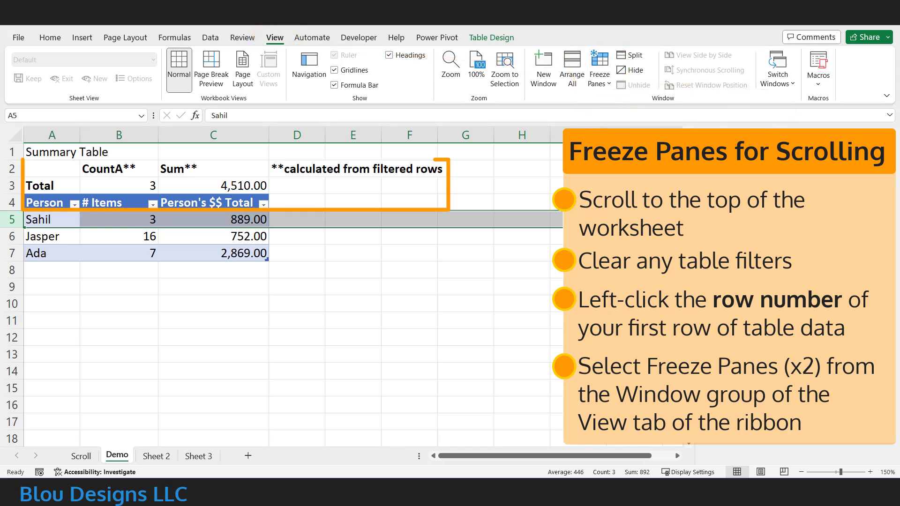
left_click(690, 154)
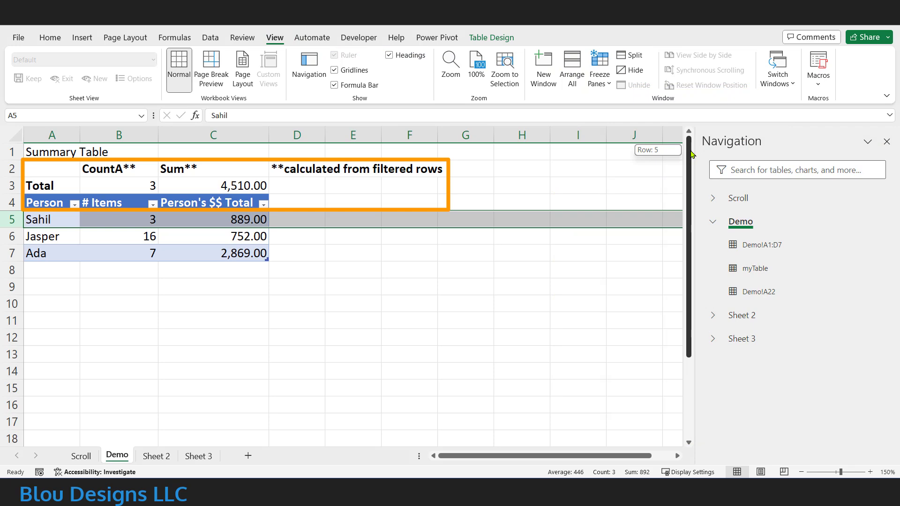
left_click_drag(691, 155, 686, 245)
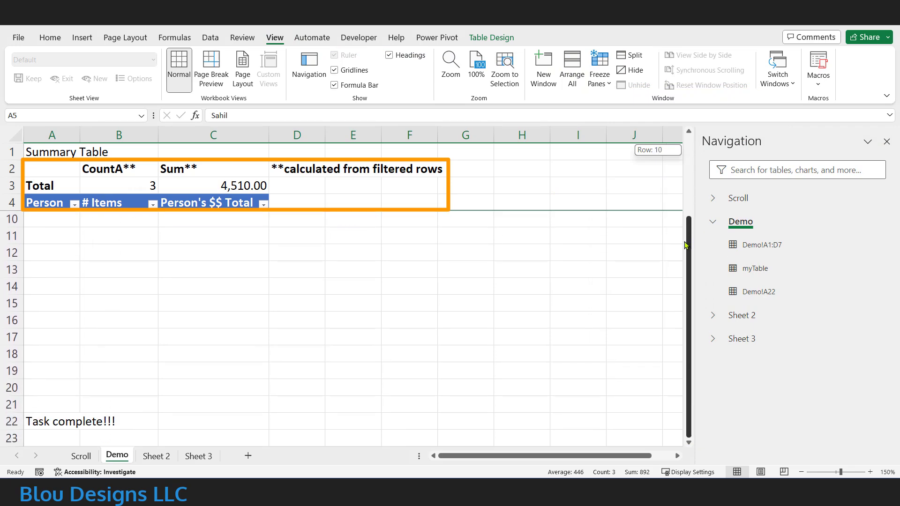